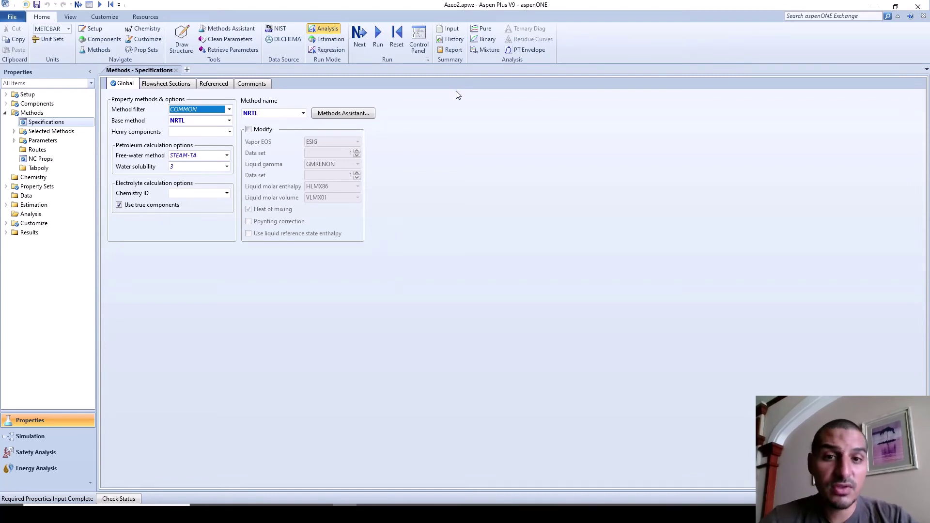
- Create and run a binary Txy analysis for ethanol and water on a mole fraction basis
click(484, 39)
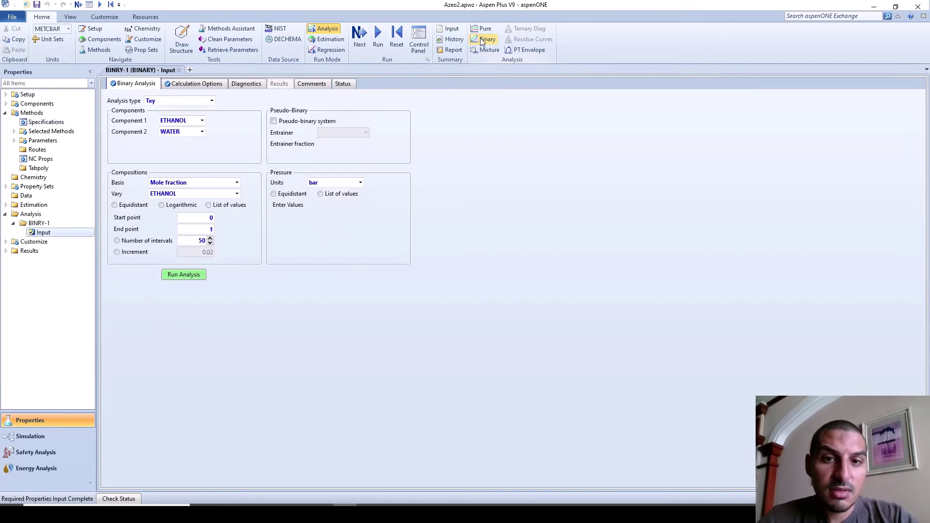
click(196, 275)
click(186, 274)
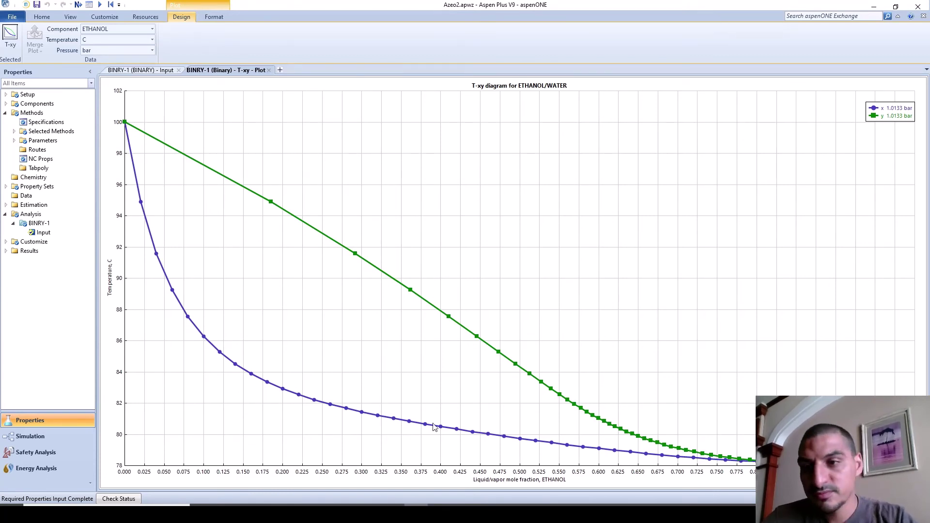
- Change the composition basis of the ethanol/water binary analysis to mass fraction and rerun it
click(156, 71)
click(176, 185)
click(177, 184)
click(183, 203)
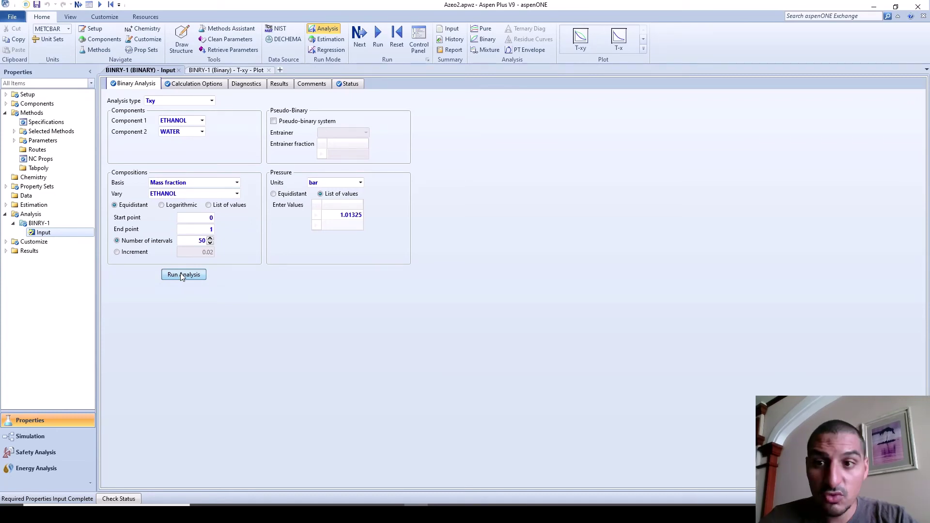
click(182, 275)
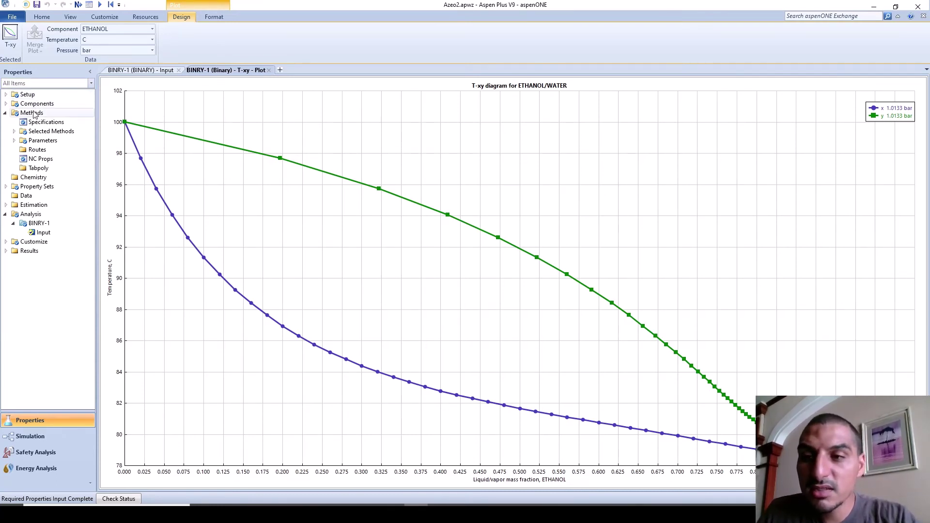
- Switch to the simulation environment and review the FEED stream inputs and the SHORTCUT column specifications
click(49, 18)
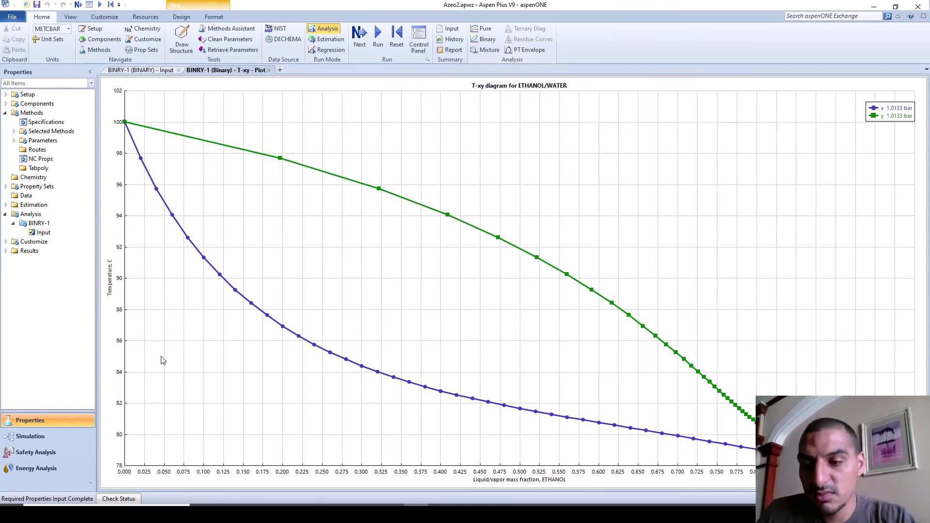
click(31, 437)
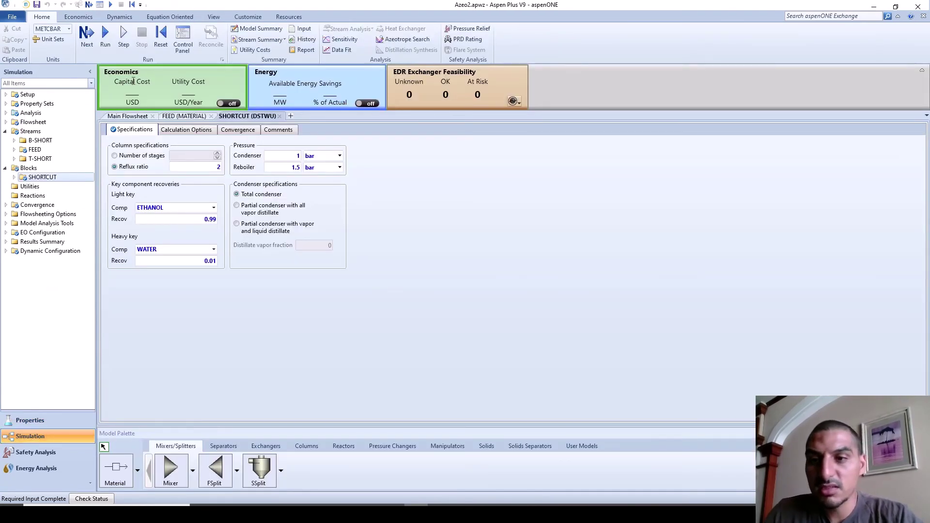
click(131, 117)
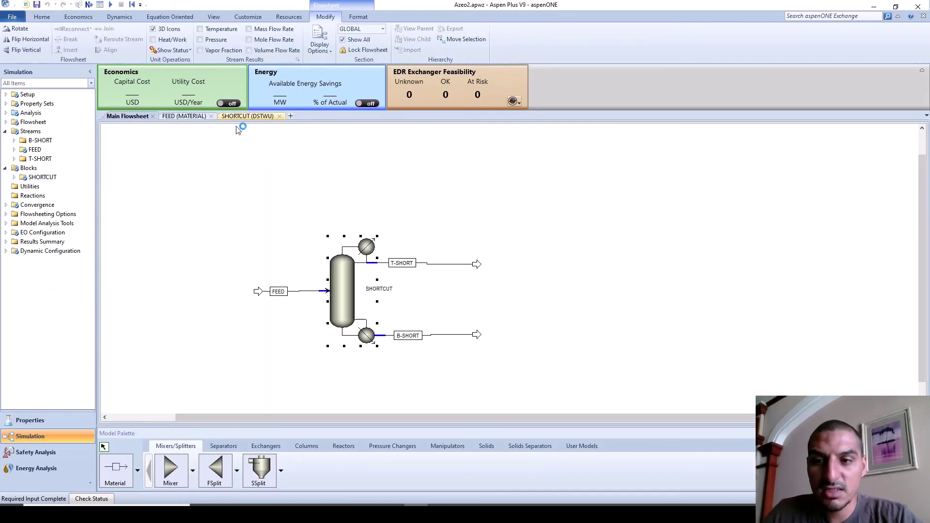
click(302, 291)
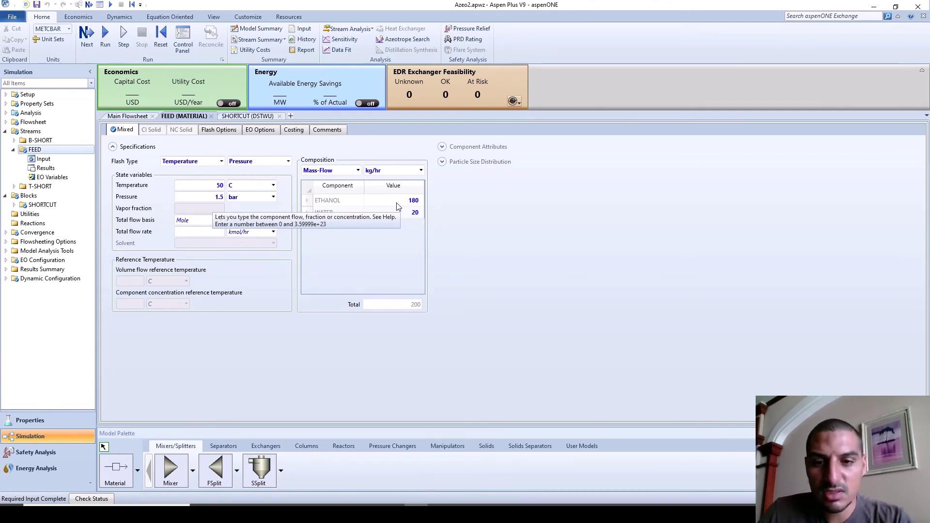
double_click(32, 206)
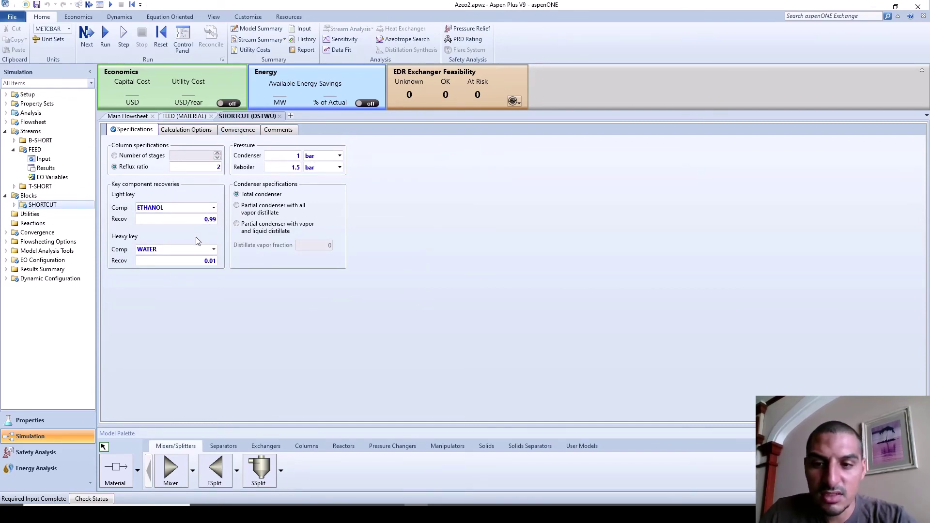
- Run the simulation and read the SHORTCUT block's messages through the run status results
click(108, 45)
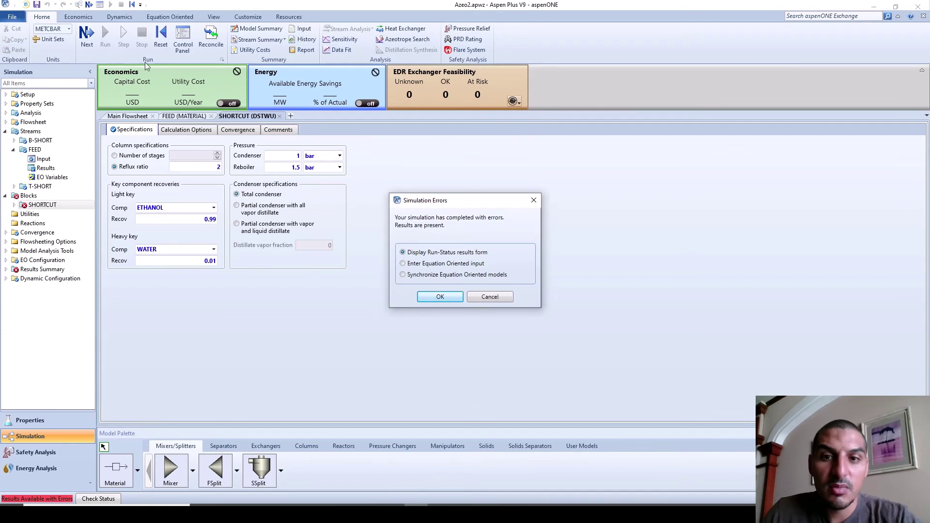
click(462, 298)
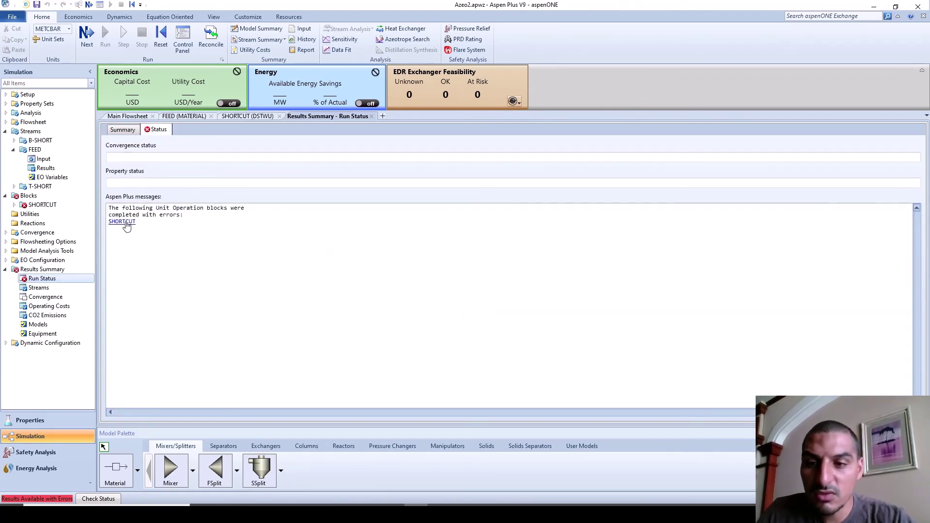
click(125, 222)
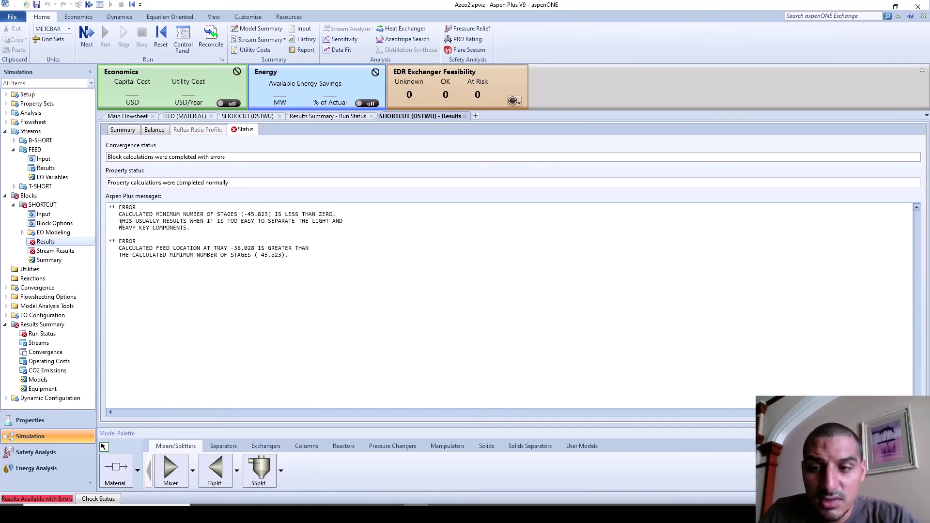
drag(119, 222, 192, 229)
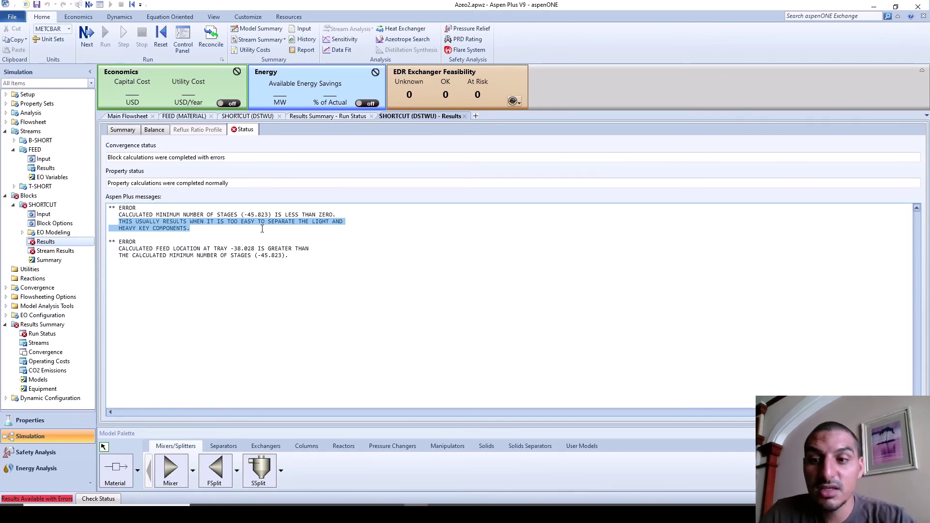
- Examine the SHORTCUT column's results summary, checking the minimum number of stages and the minimum reflux ratio
click(53, 249)
click(51, 242)
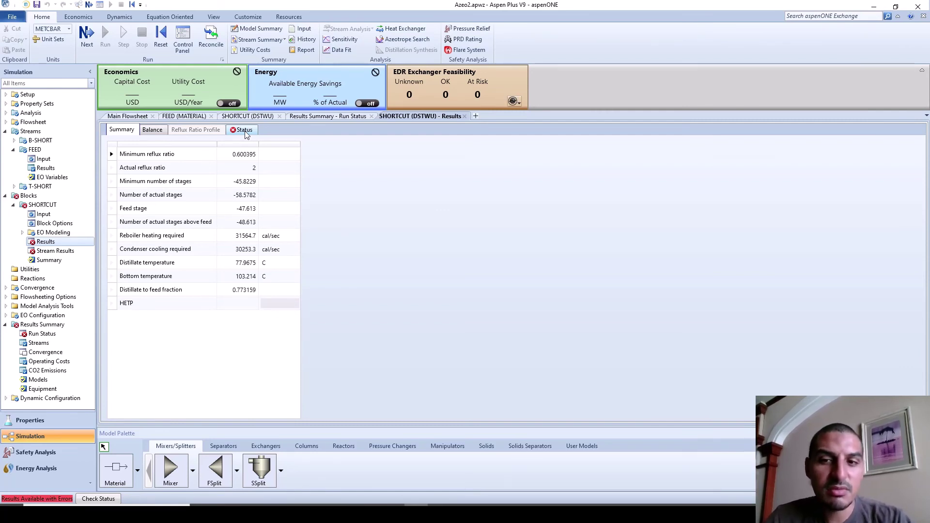
click(238, 182)
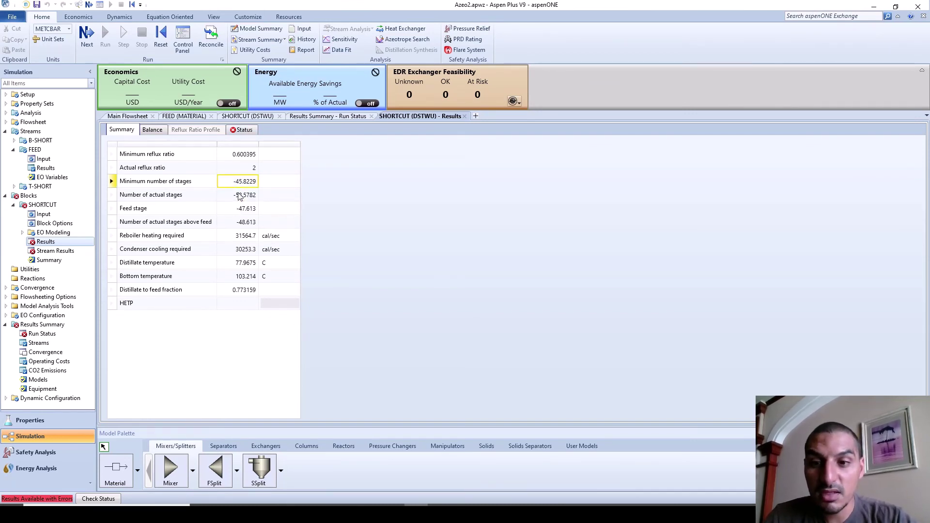
click(238, 156)
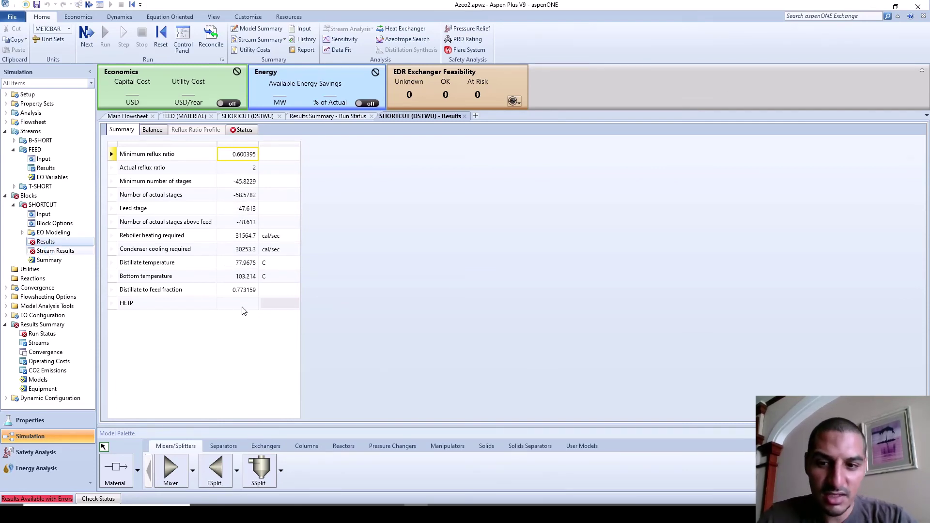
- Examine the mass flows and mass fractions in the SHORTCUT stream results, comparing ethanol in FEED and T-SHORT
scroll(336, 341, down, 5)
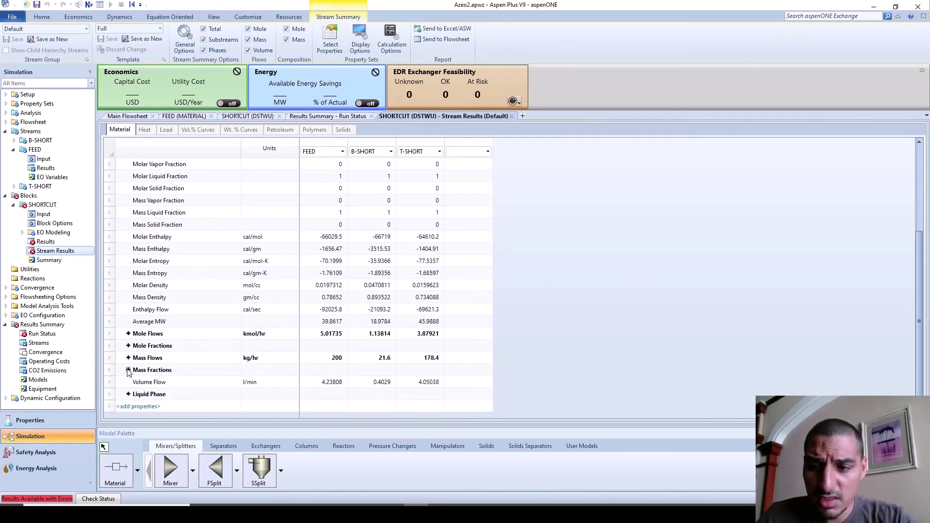
click(129, 370)
scroll(449, 380, down, 1)
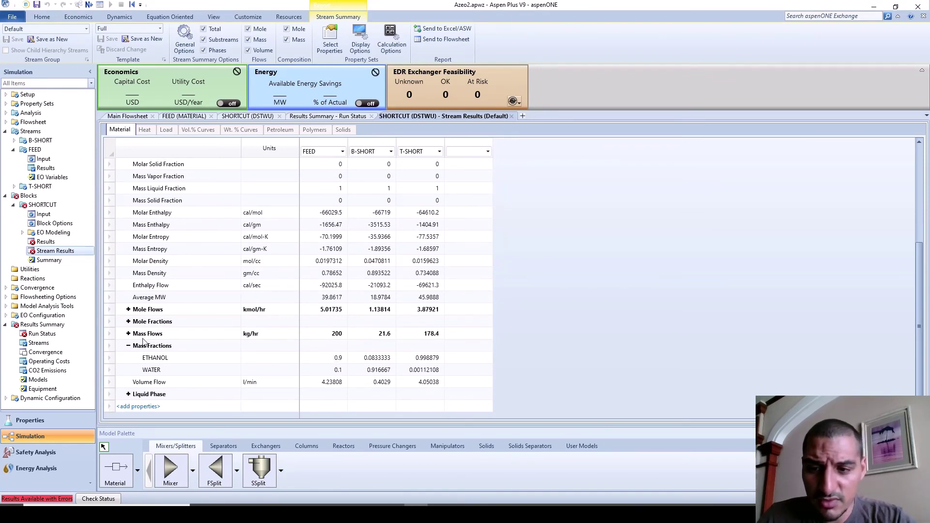
click(128, 333)
click(327, 347)
click(435, 347)
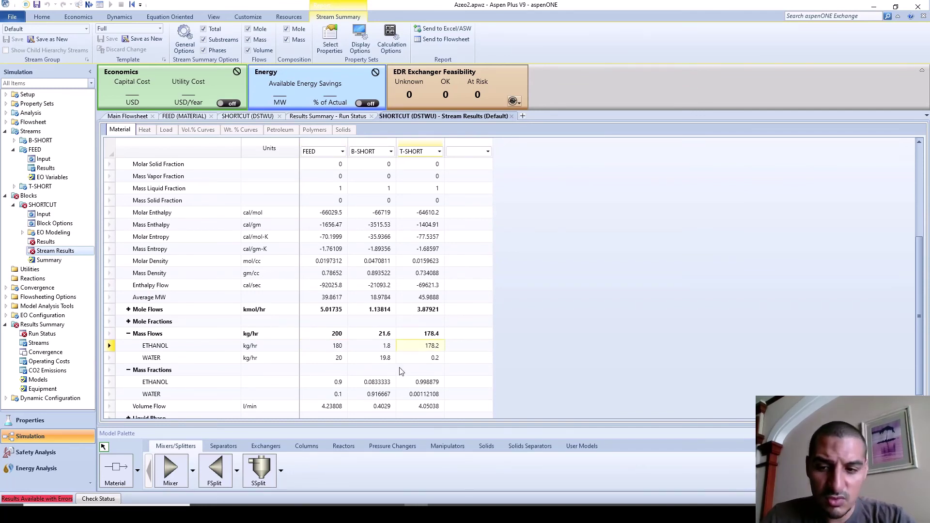
click(434, 385)
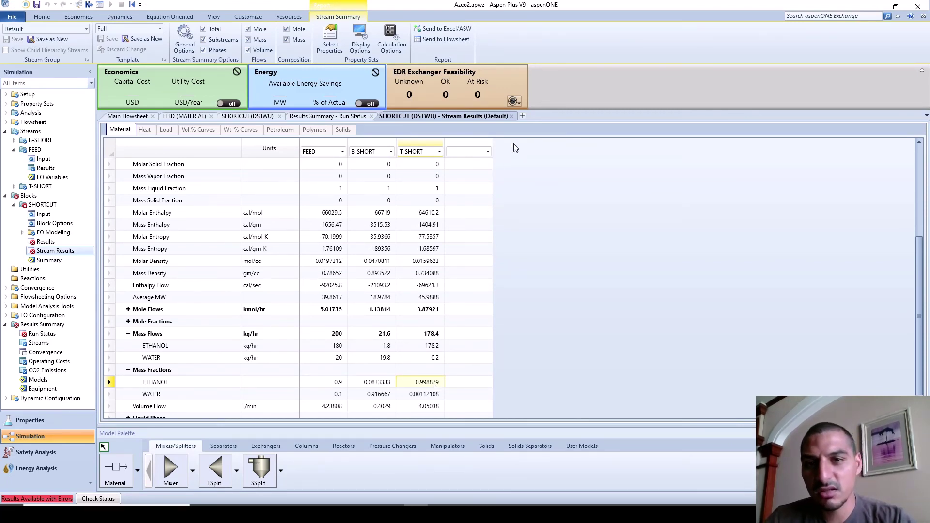
- Run an azeotrope search including both ethanol and water, and view the azeotropes output
click(52, 19)
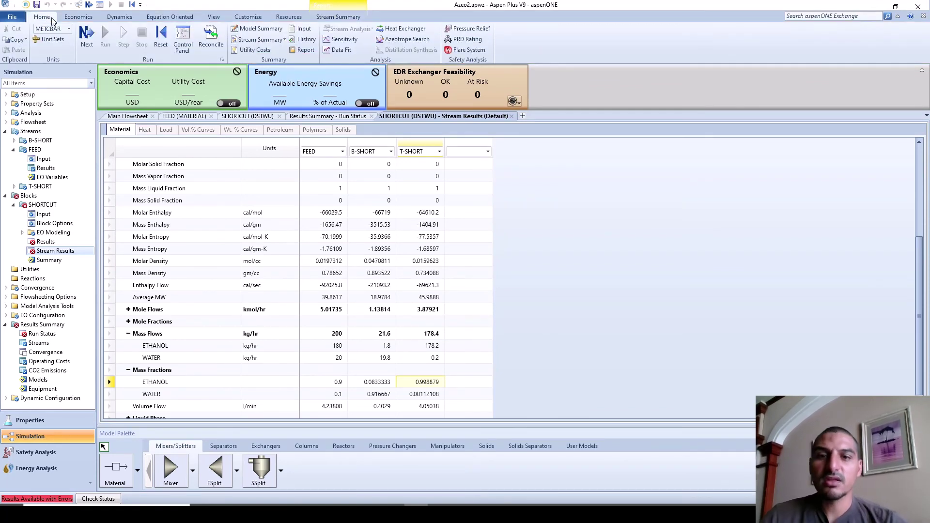
click(409, 43)
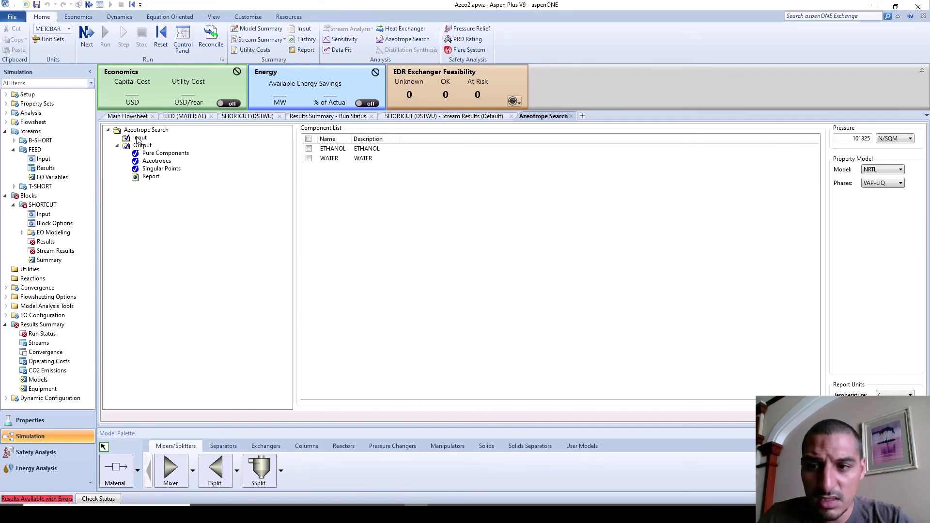
click(308, 139)
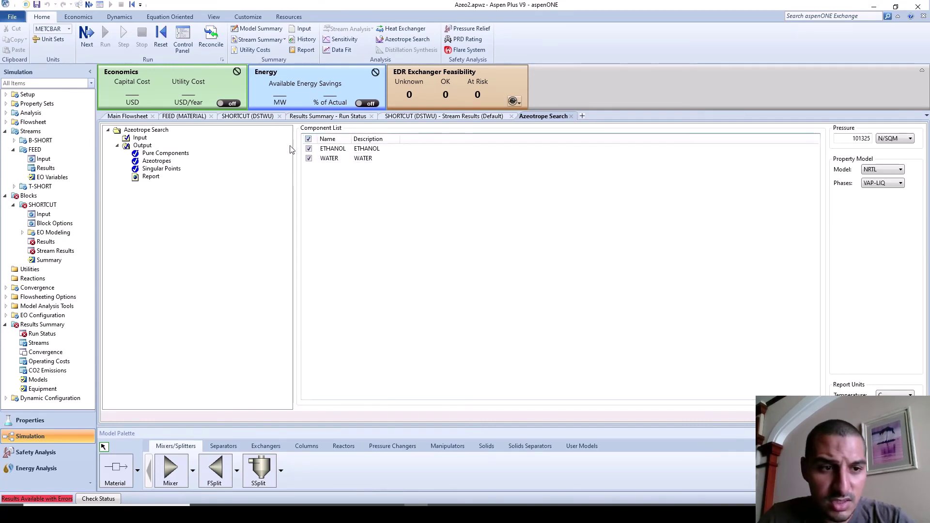
click(156, 161)
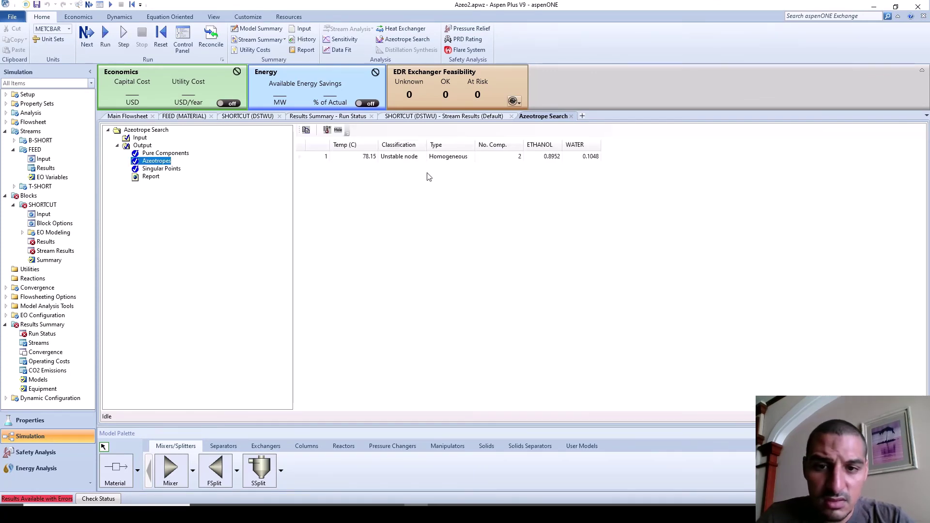
click(356, 154)
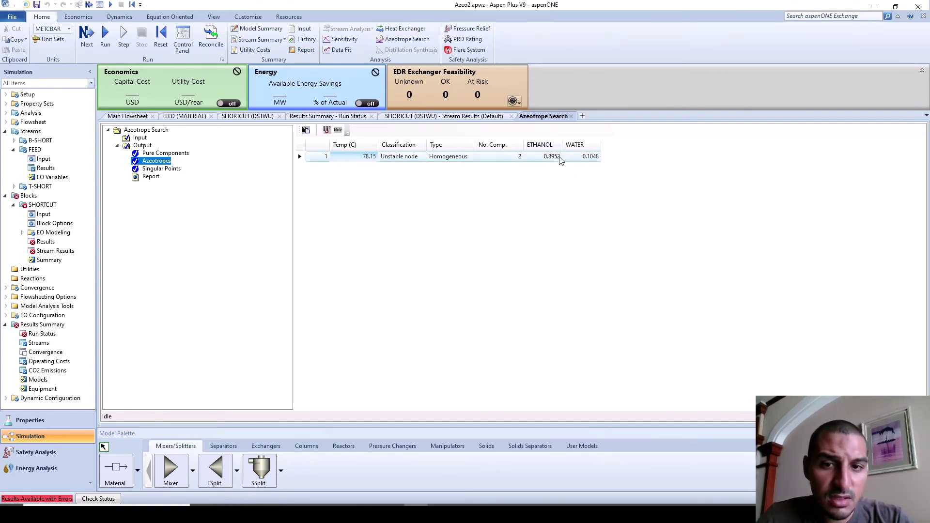
- Switch the azeotrope composition table to mass basis and check the ethanol fraction
click(338, 131)
click(324, 149)
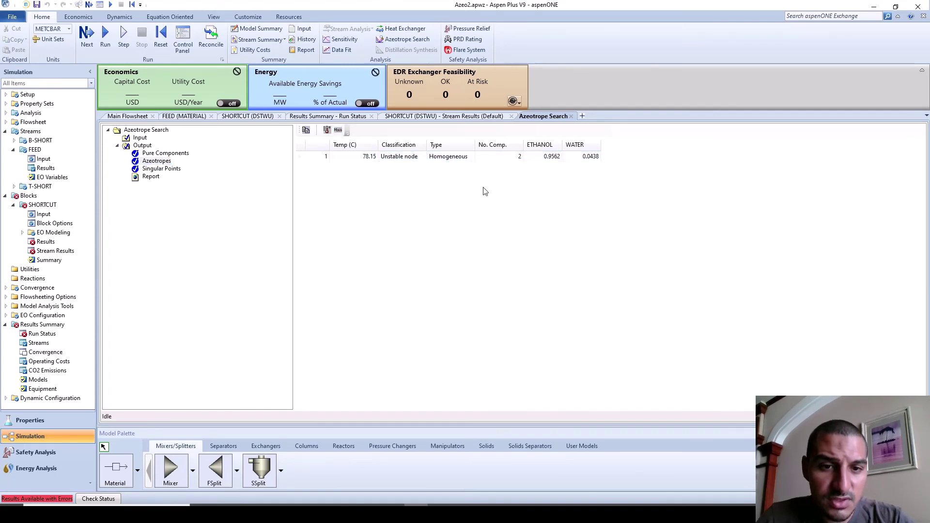
click(554, 163)
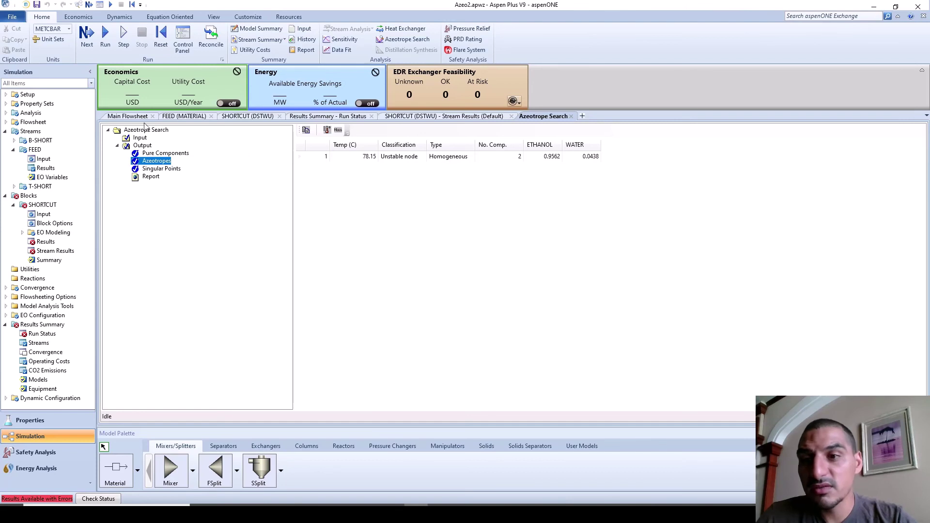
- Return to the main flowsheet and open the results of the SHORTCUT column
click(130, 116)
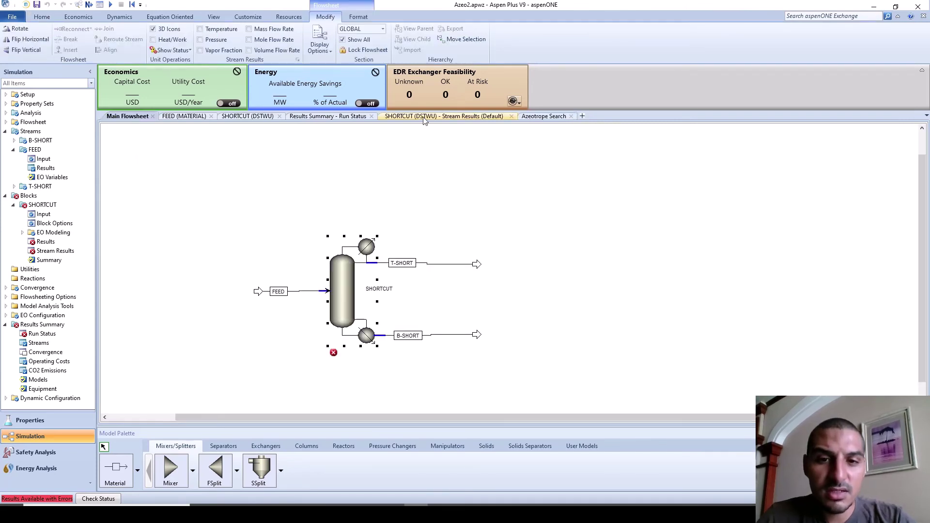
click(53, 242)
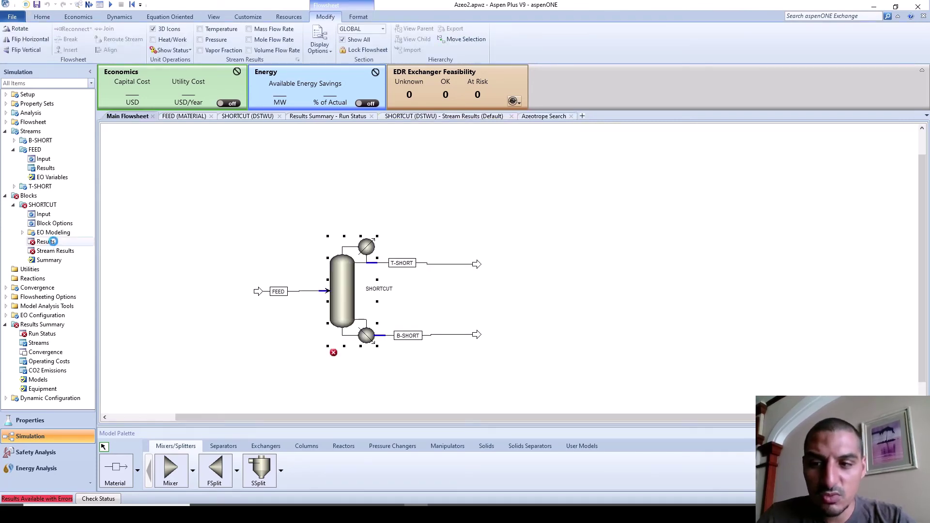